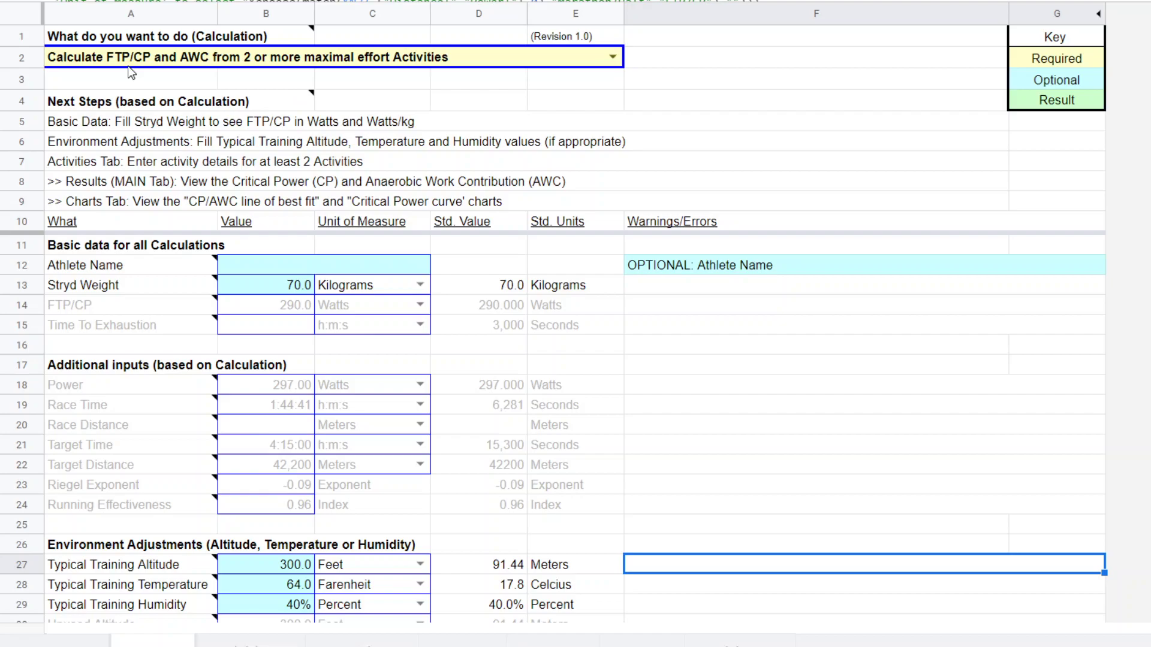
Show the list of calculations in the MAIN sheet's A2 dropdown
{"action": "mouse_move", "coordinate": [62, 43]}
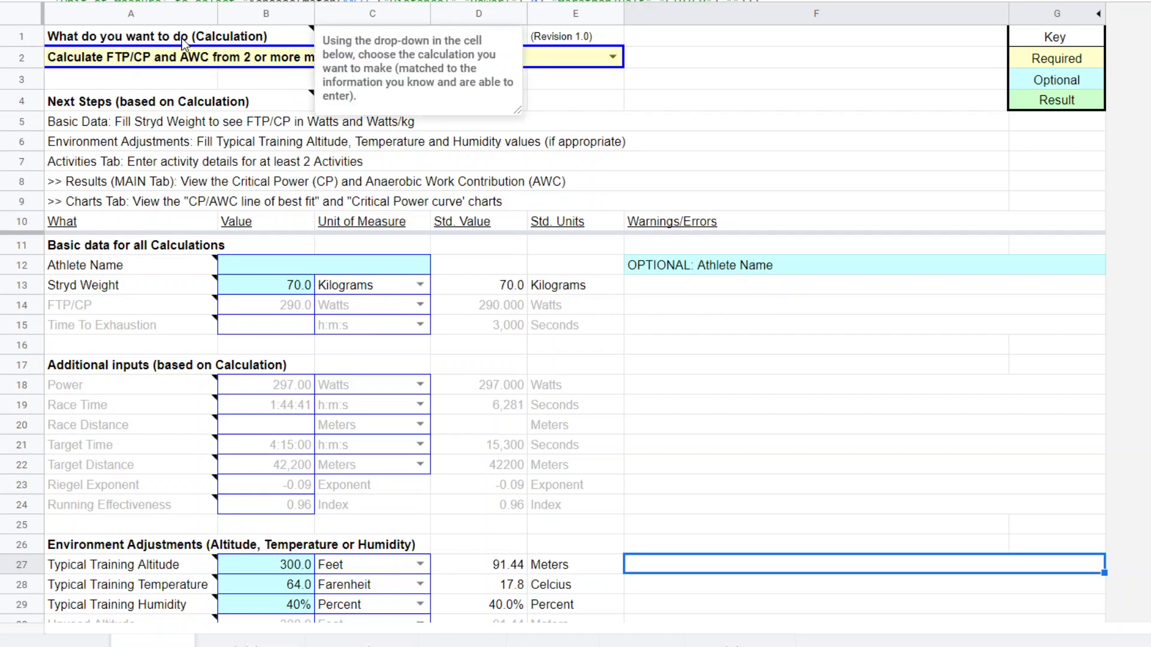
{"action": "left_click", "coordinate": [612, 57]}
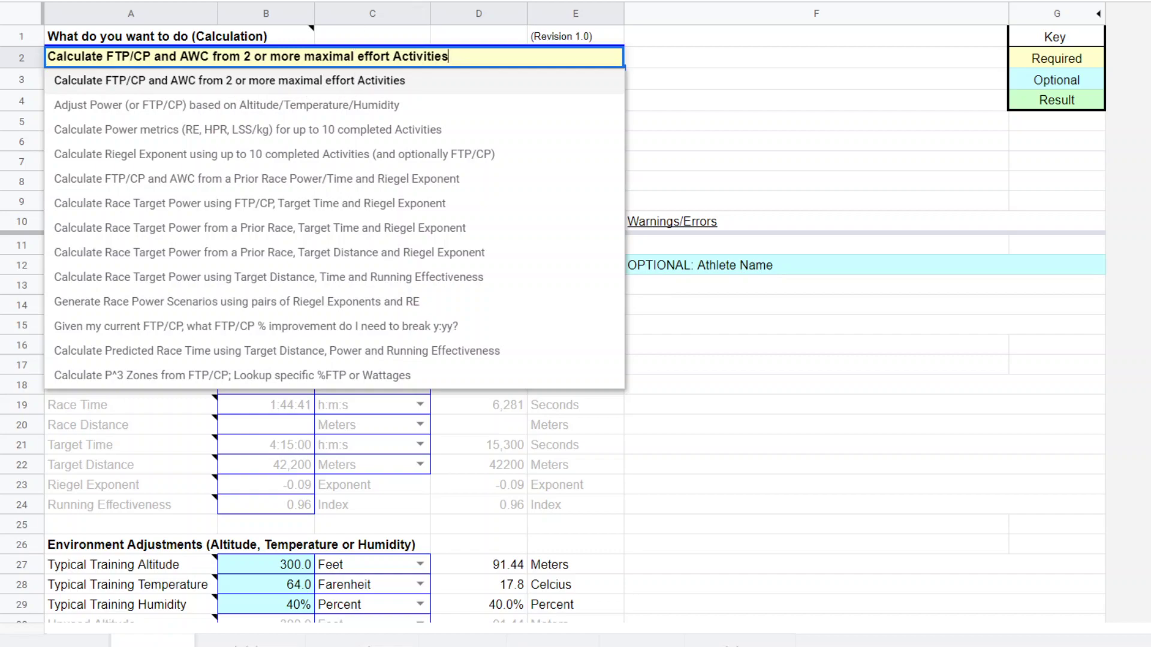
Choose 'Calculate FTP/CP and AWC from 2 or more maximal effort Activities' and scroll down to Results
{"action": "left_click", "coordinate": [415, 88]}
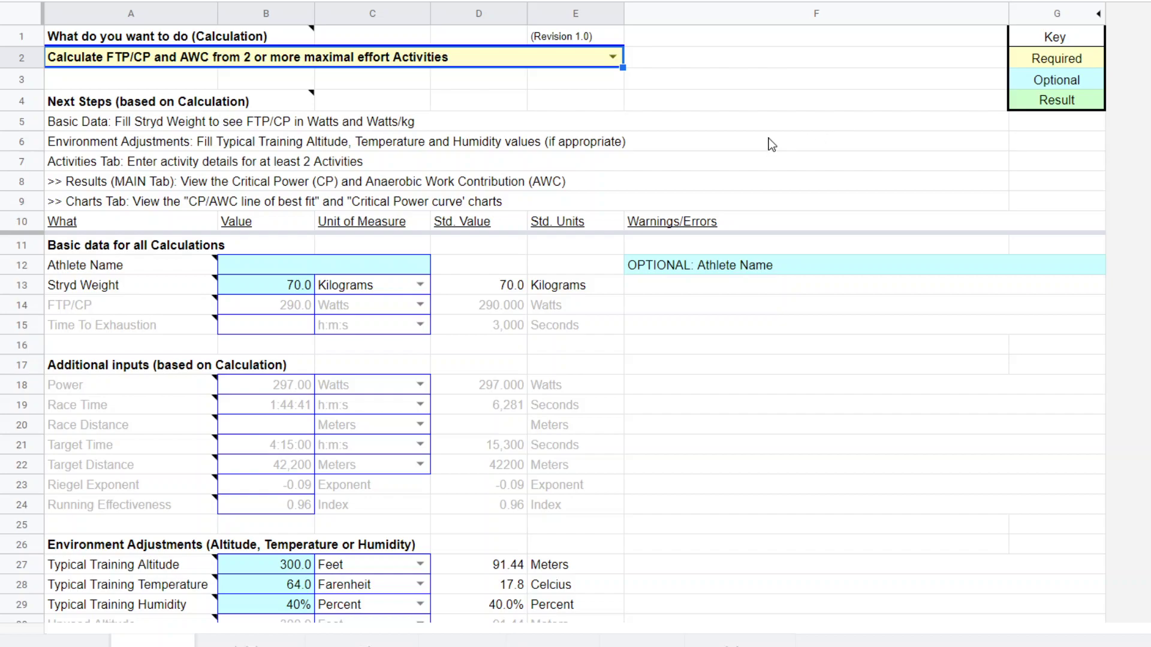
{"action": "scroll", "coordinate": [772, 144], "scroll_direction": "down", "scroll_amount": 3}
{"action": "scroll", "coordinate": [771, 145], "scroll_direction": "down", "scroll_amount": 3}
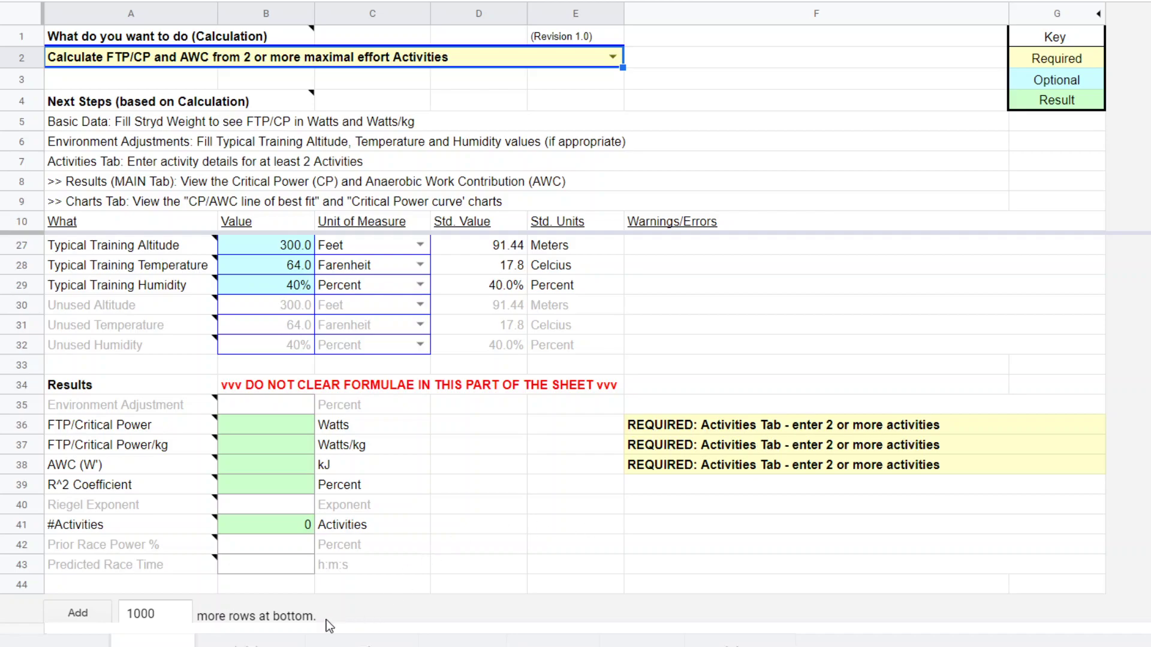
On the Activities sheet, enter a first effort of 334 watts lasting 0:3:43
{"action": "left_click", "coordinate": [250, 641]}
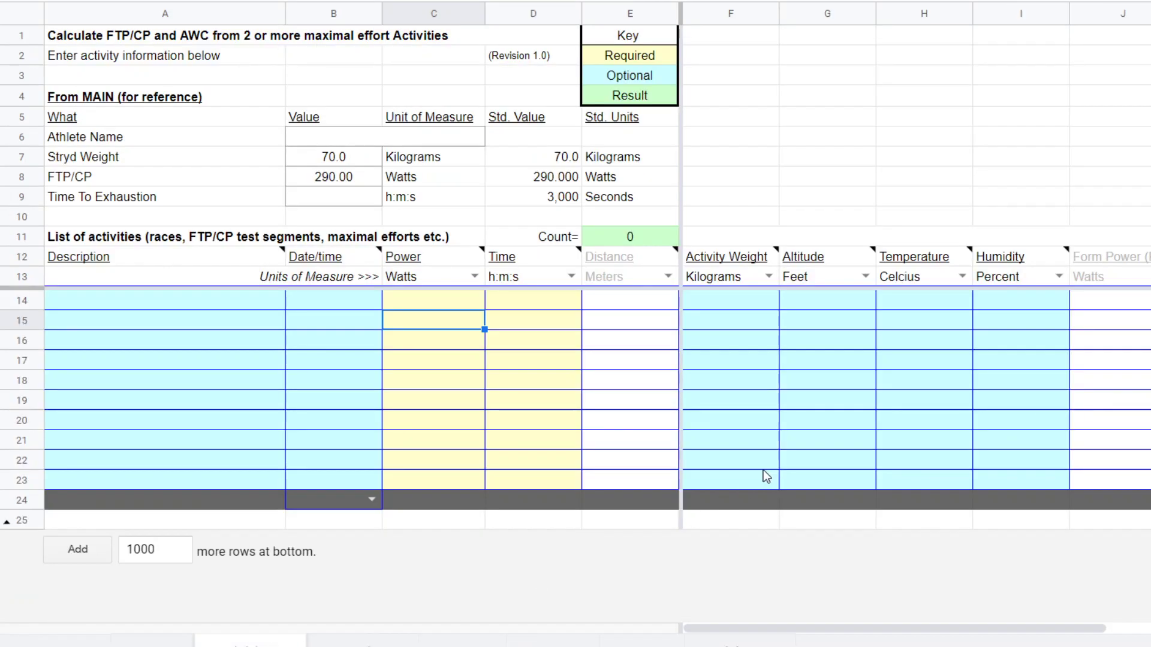
{"action": "left_click", "coordinate": [440, 300]}
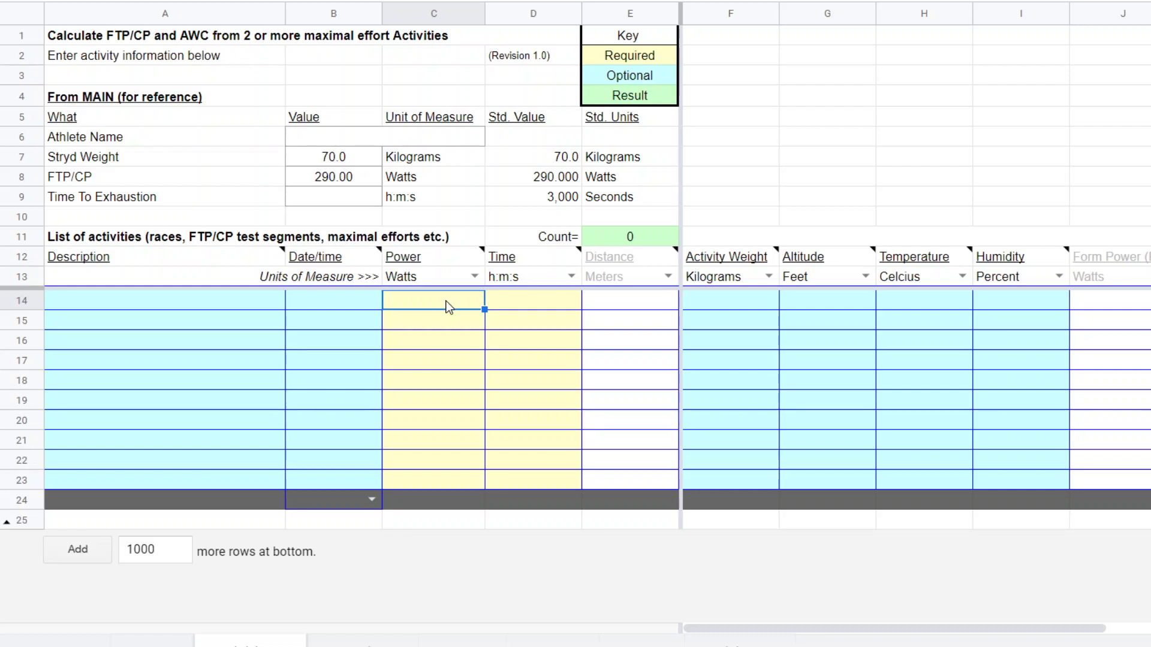
{"action": "type", "text": "334"}
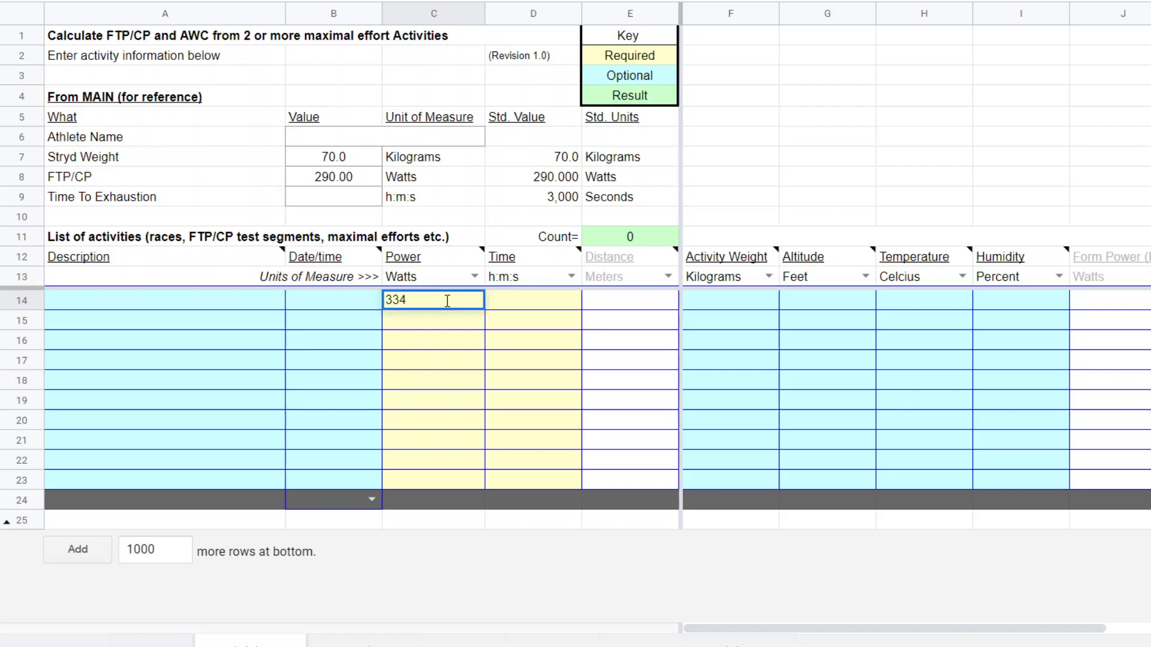
{"action": "left_click", "coordinate": [512, 297]}
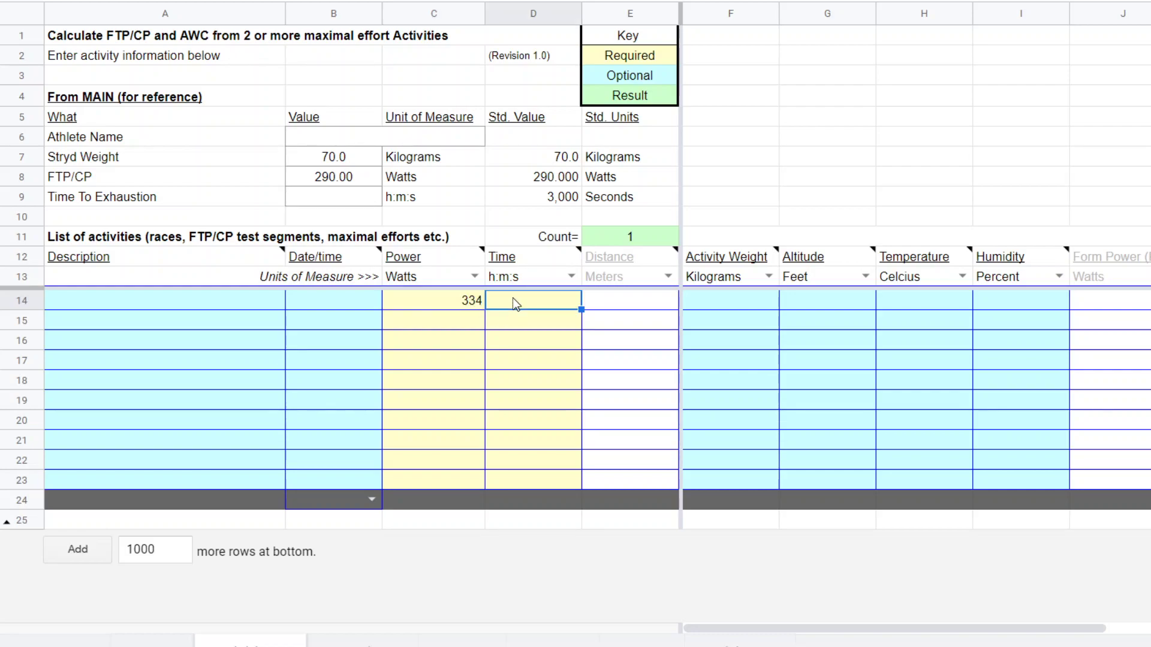
{"action": "type", "text": "0\""}
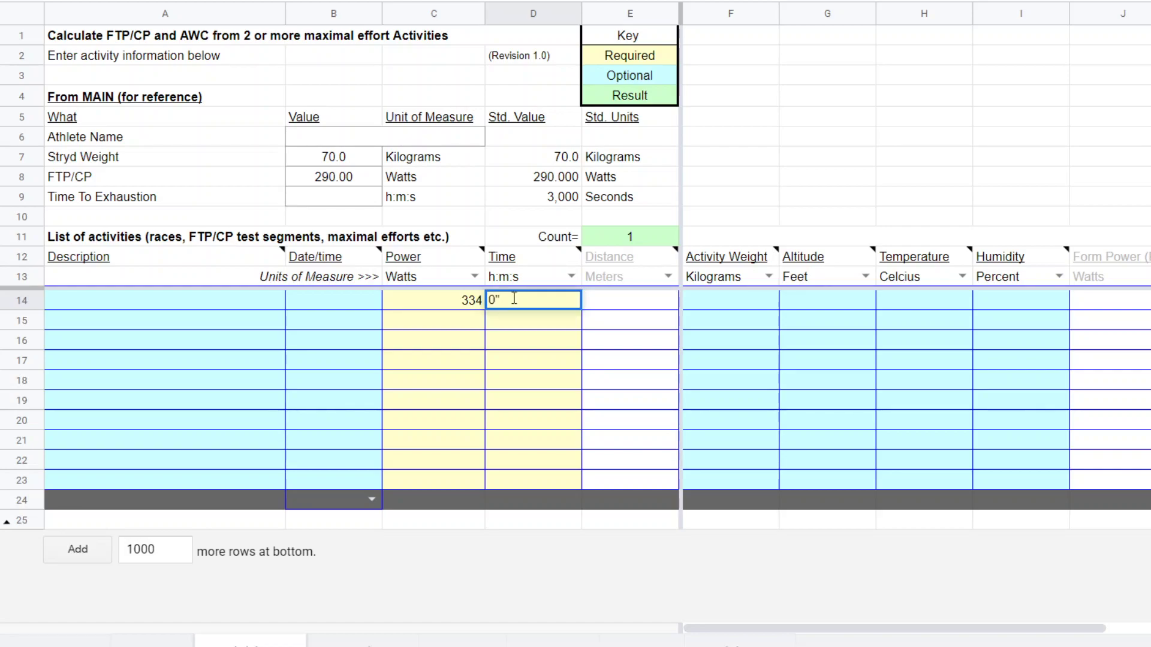
{"action": "type", "text": "9"}
{"action": "key", "text": "BackSpace"}
{"action": "key", "text": "BackSpace"}
{"action": "type", "text": ":3:43"}
Toggle the D13 time units to Seconds, then back to h:m:s
{"action": "left_click", "coordinate": [572, 277]}
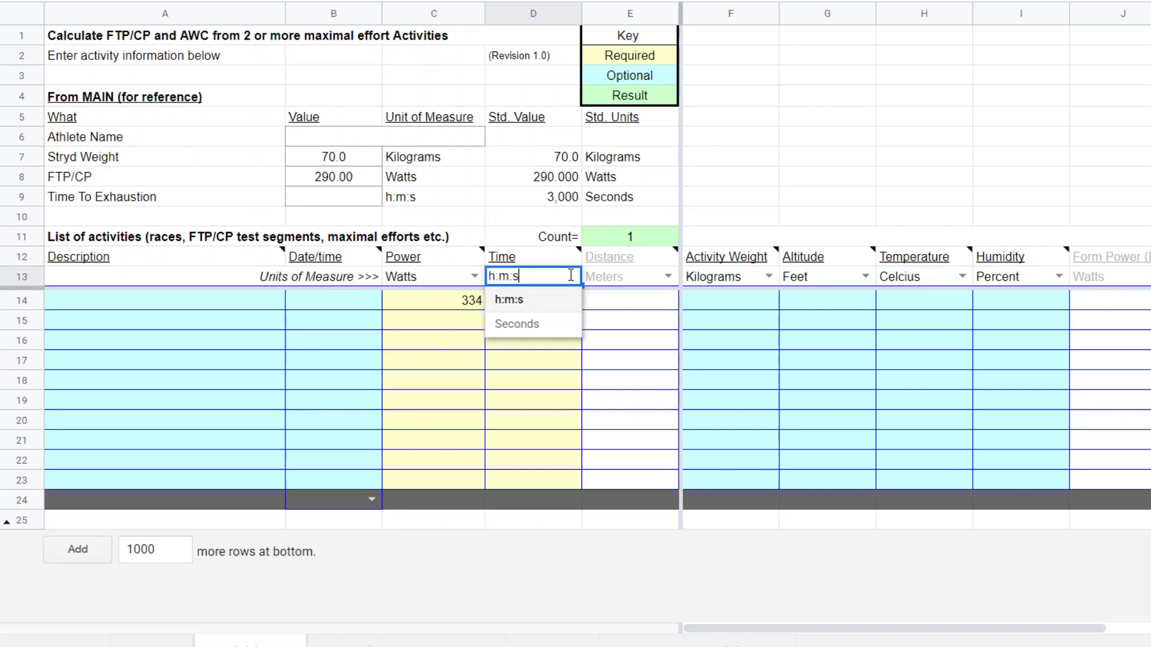
{"action": "left_click", "coordinate": [509, 333]}
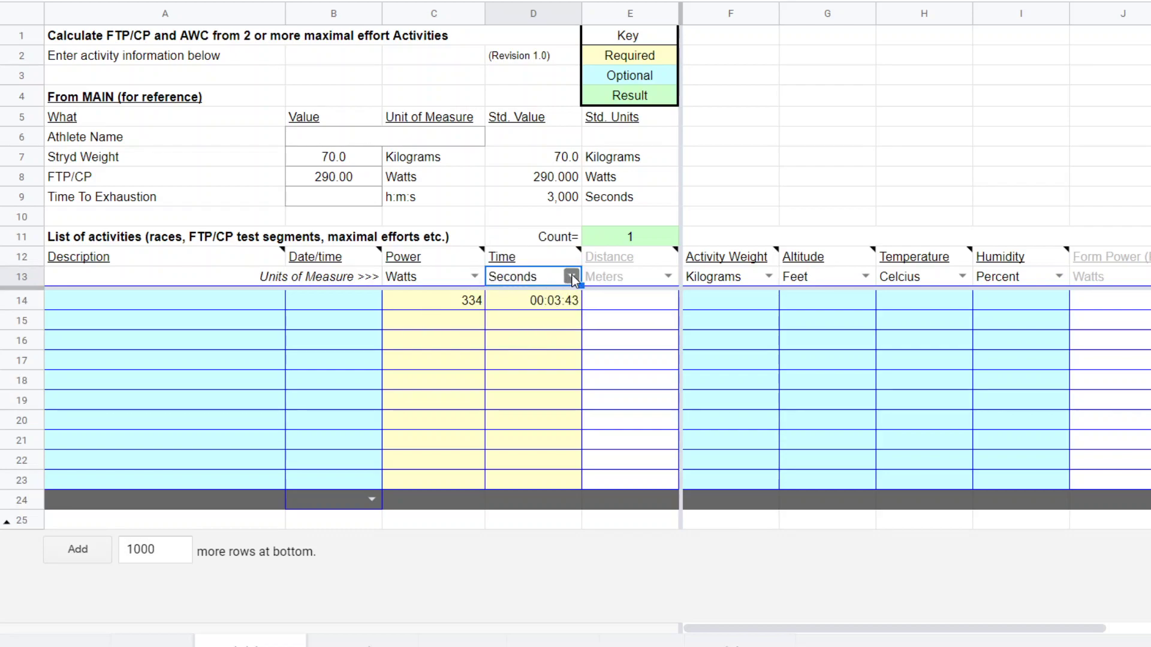
{"action": "left_click", "coordinate": [572, 277]}
{"action": "left_click", "coordinate": [509, 324]}
{"action": "left_click", "coordinate": [450, 320]}
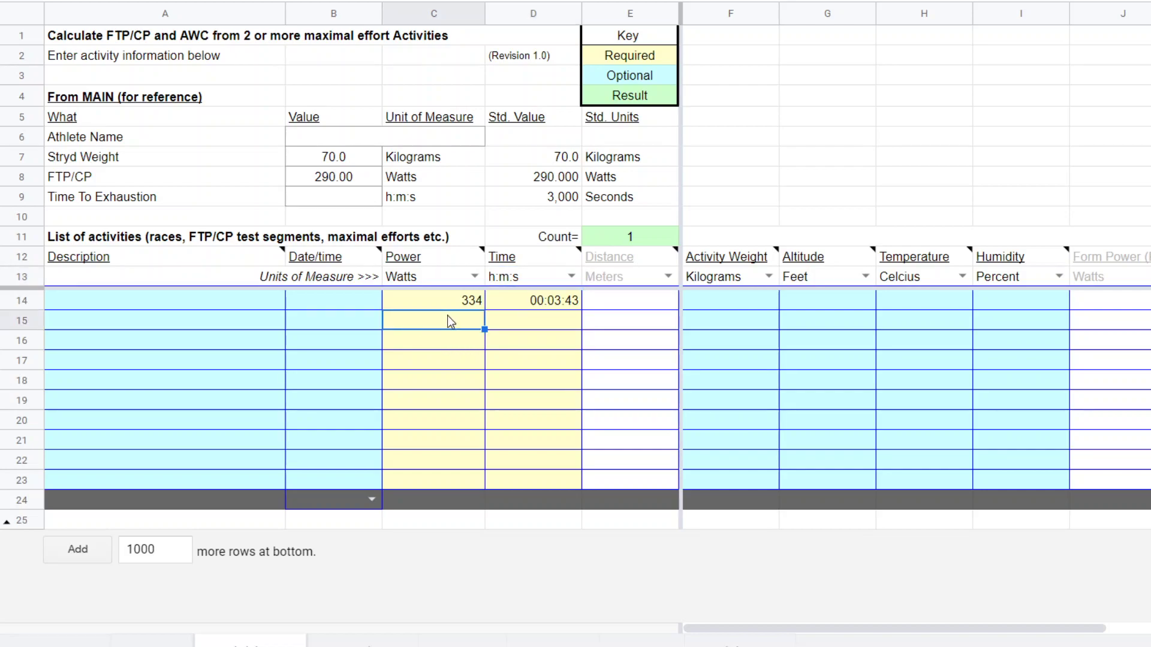
Enter a second effort of 302 watts with time 0:9:93
{"action": "type", "text": "302"}
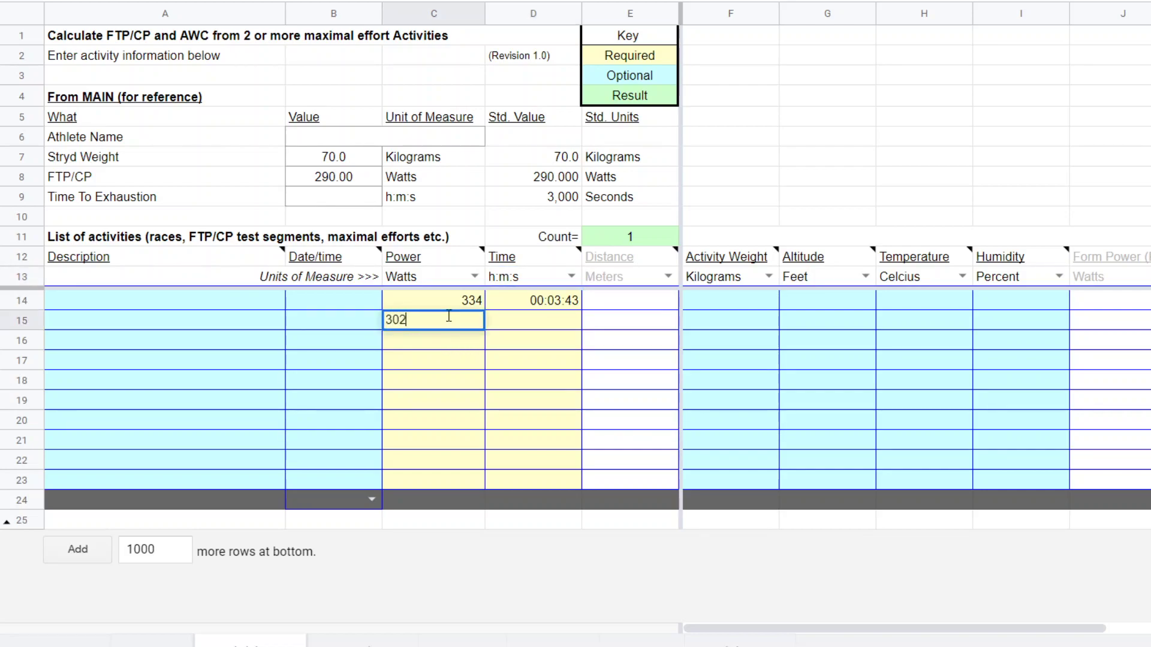
{"action": "left_click", "coordinate": [548, 317]}
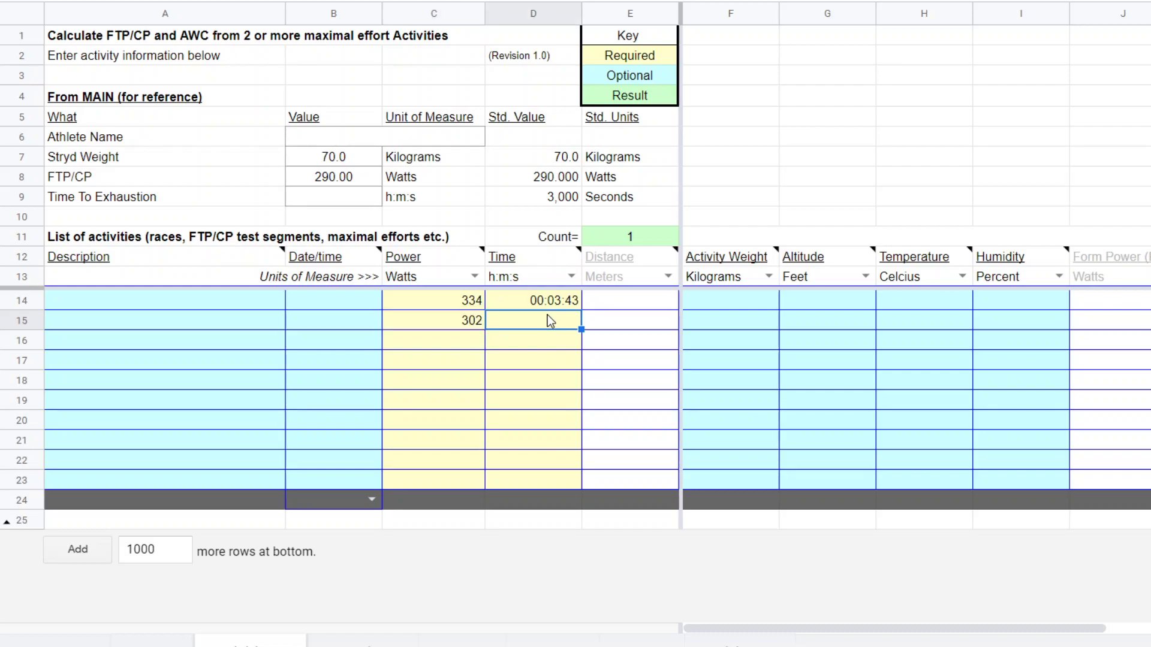
{"action": "type", "text": "0:"}
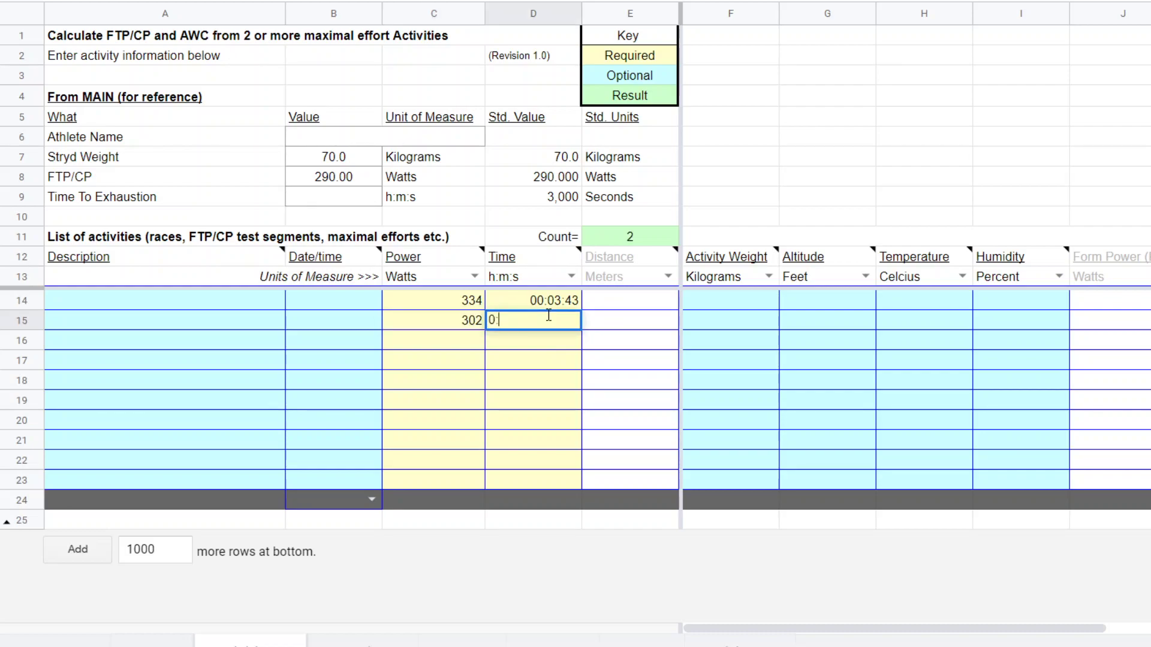
{"action": "type", "text": "9:93"}
{"action": "key", "text": "Return"}
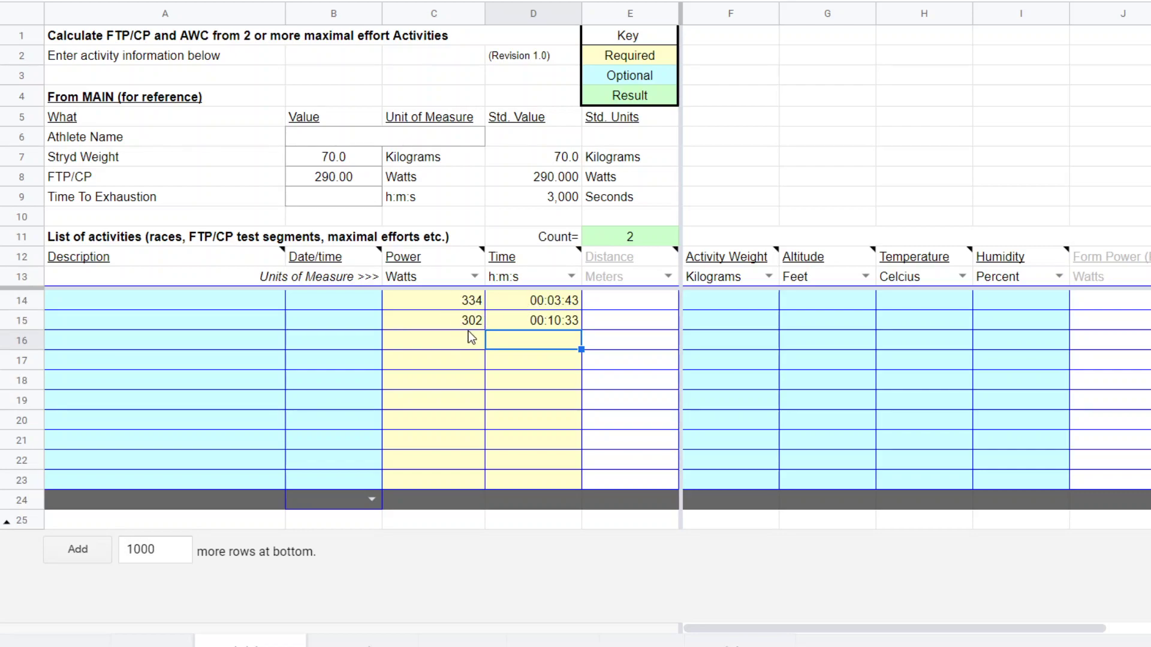
Correct the second effort's time in D15 to 00:09:03
{"action": "double_click", "coordinate": [564, 323]}
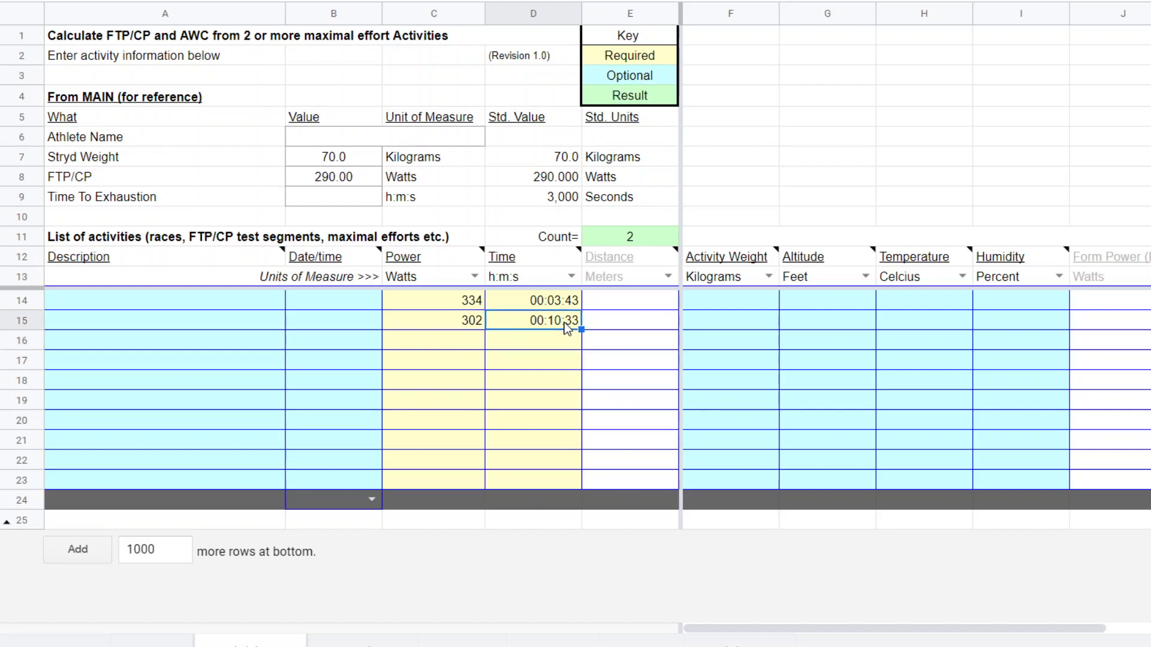
{"action": "left_click_drag", "start_coordinate": [551, 320], "coordinate": [583, 326]}
{"action": "type", "text": "0"}
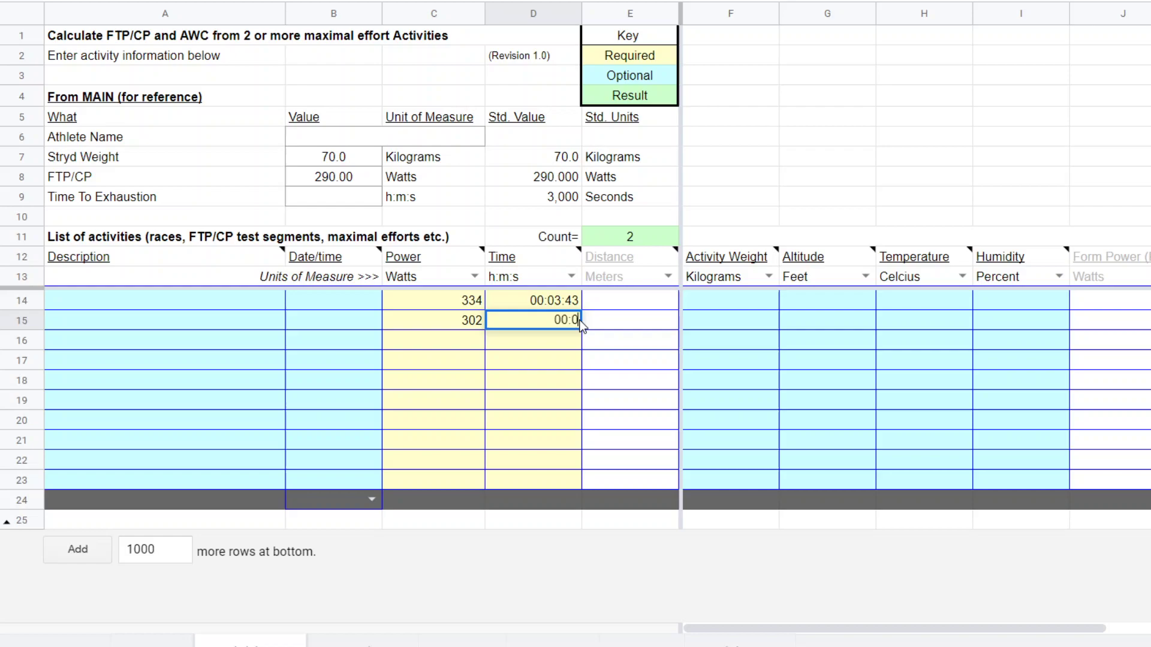
{"action": "type", "text": "9:03"}
{"action": "key", "text": "Return"}
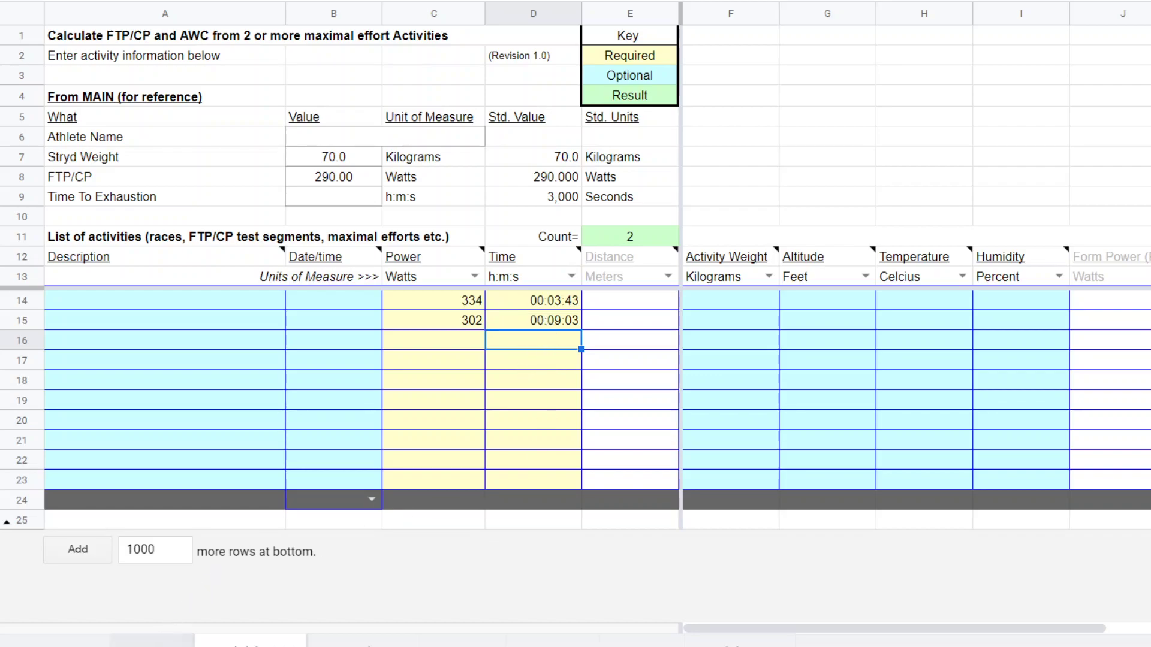
Return to the MAIN sheet and scroll to the Results section
{"action": "left_click", "coordinate": [153, 641]}
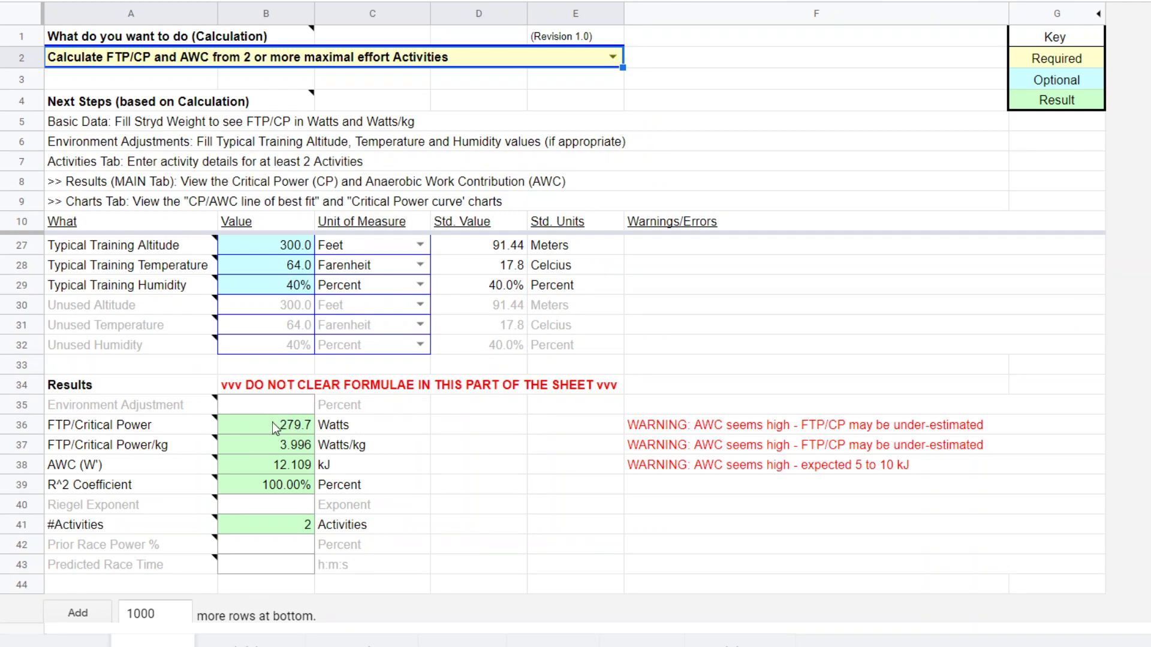
{"action": "scroll", "coordinate": [272, 422], "scroll_direction": "down", "scroll_amount": 1}
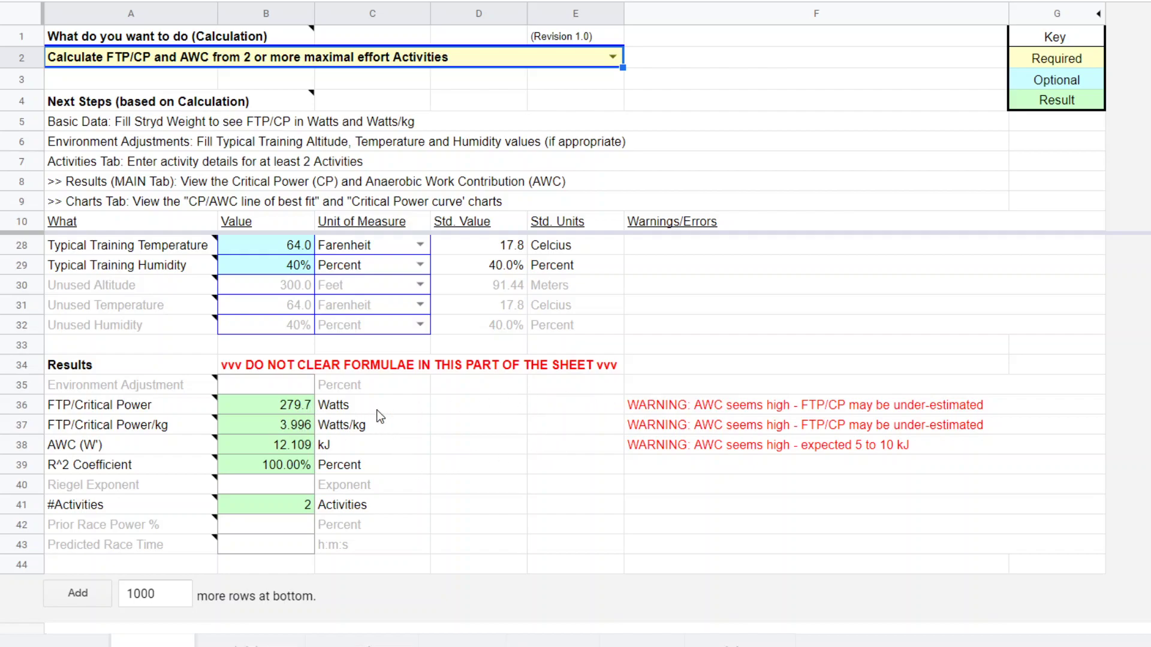
{"action": "scroll", "coordinate": [368, 425], "scroll_direction": "up", "scroll_amount": 3}
{"action": "scroll", "coordinate": [379, 430], "scroll_direction": "down", "scroll_amount": 2}
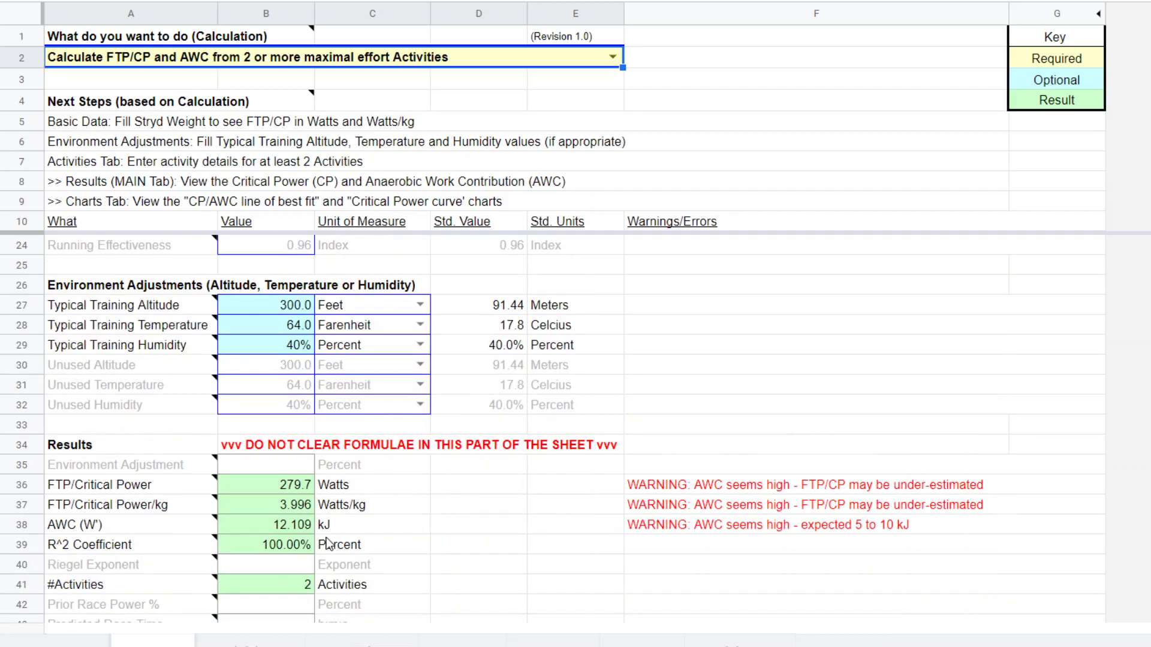
{"action": "scroll", "coordinate": [383, 475], "scroll_direction": "up", "scroll_amount": 5}
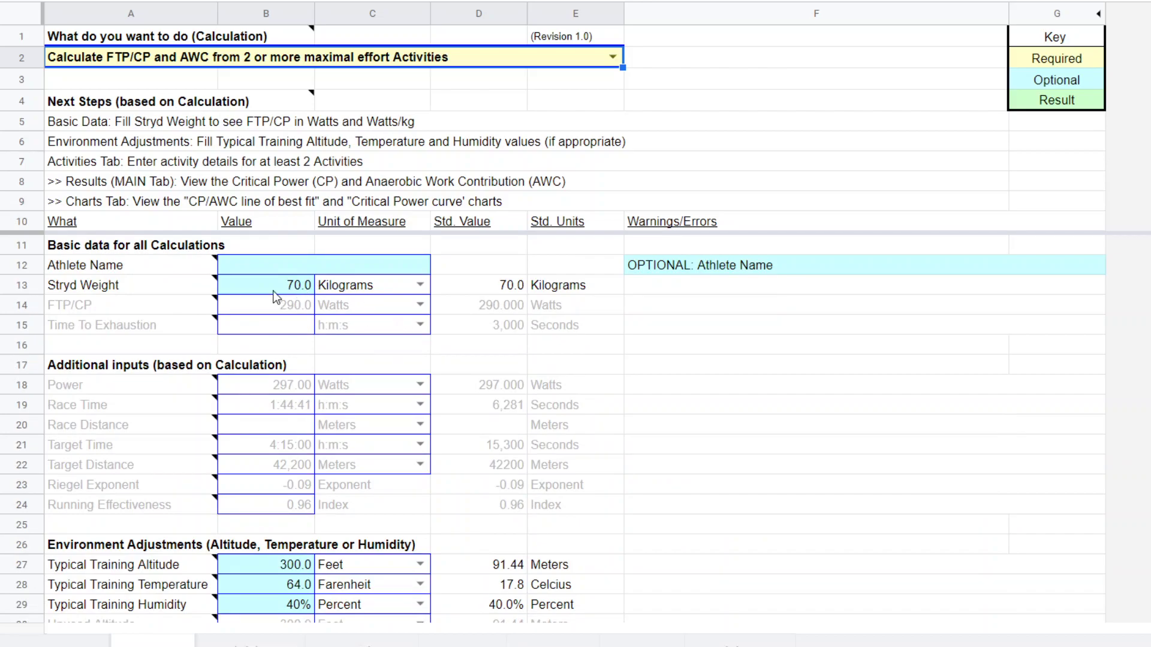
{"action": "scroll", "coordinate": [390, 325], "scroll_direction": "down", "scroll_amount": 6}
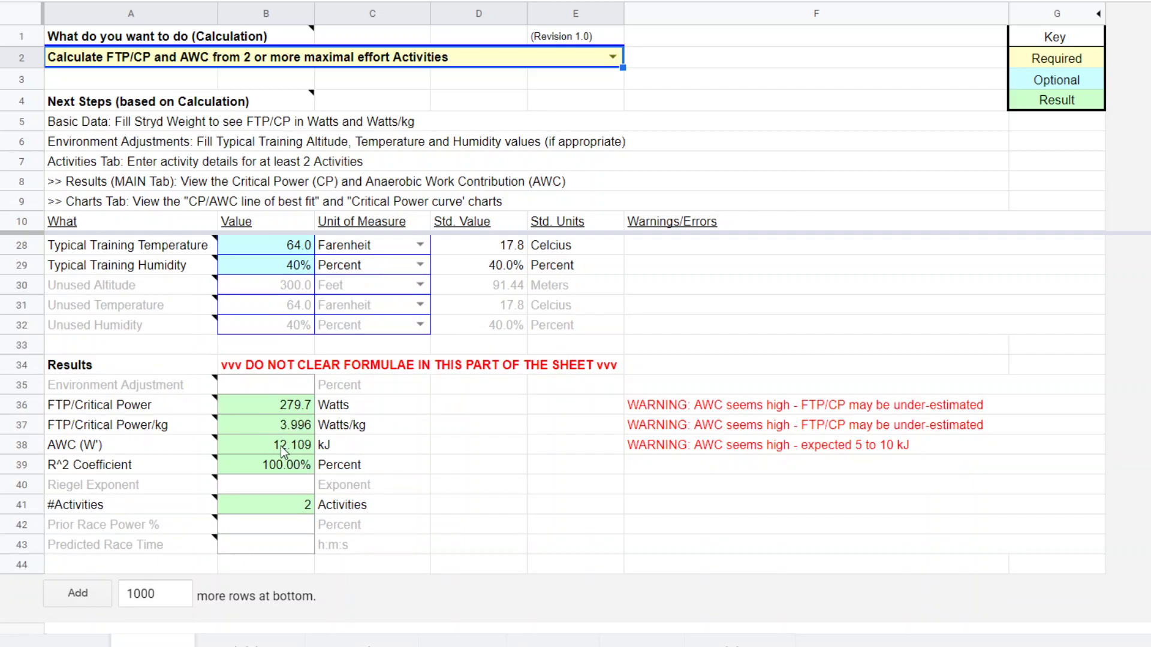
Read and close the explanation notes for the AWC and R^2 Coefficient labels
{"action": "mouse_move", "coordinate": [71, 449]}
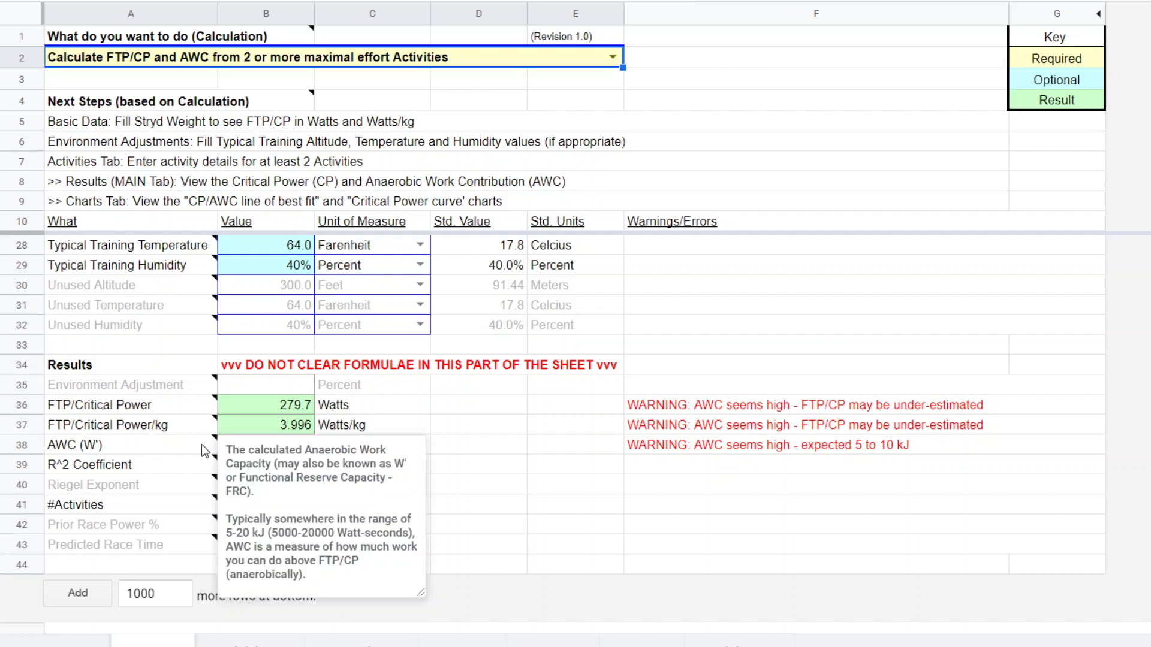
{"action": "left_click", "coordinate": [481, 450]}
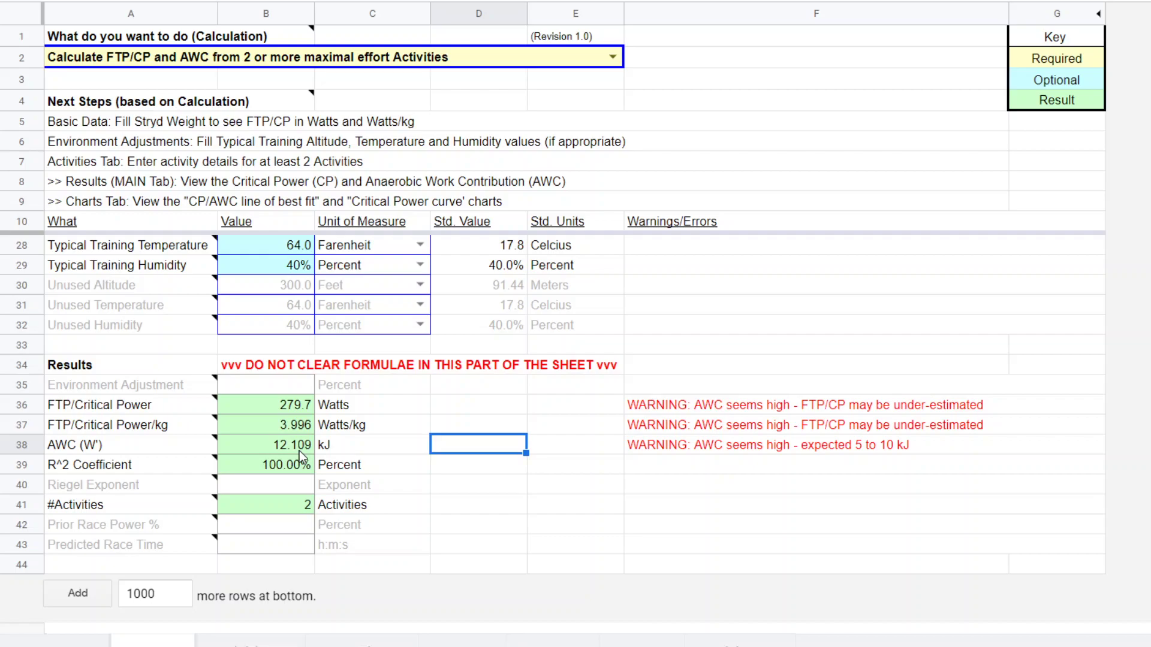
{"action": "mouse_move", "coordinate": [146, 463]}
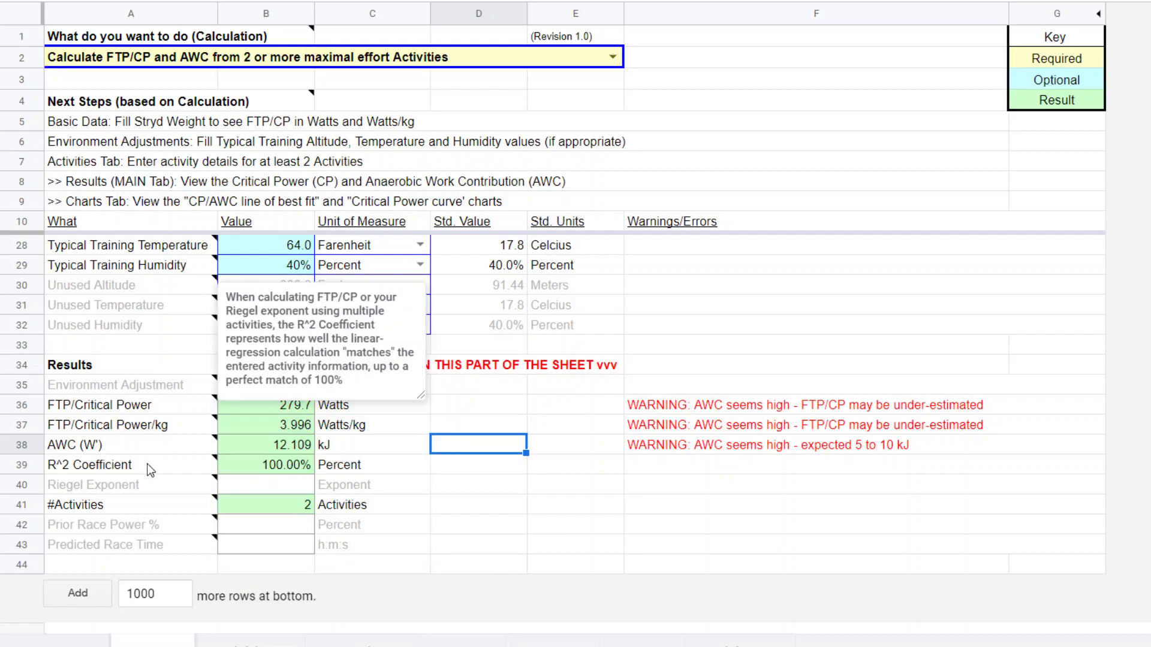
{"action": "left_click", "coordinate": [498, 468]}
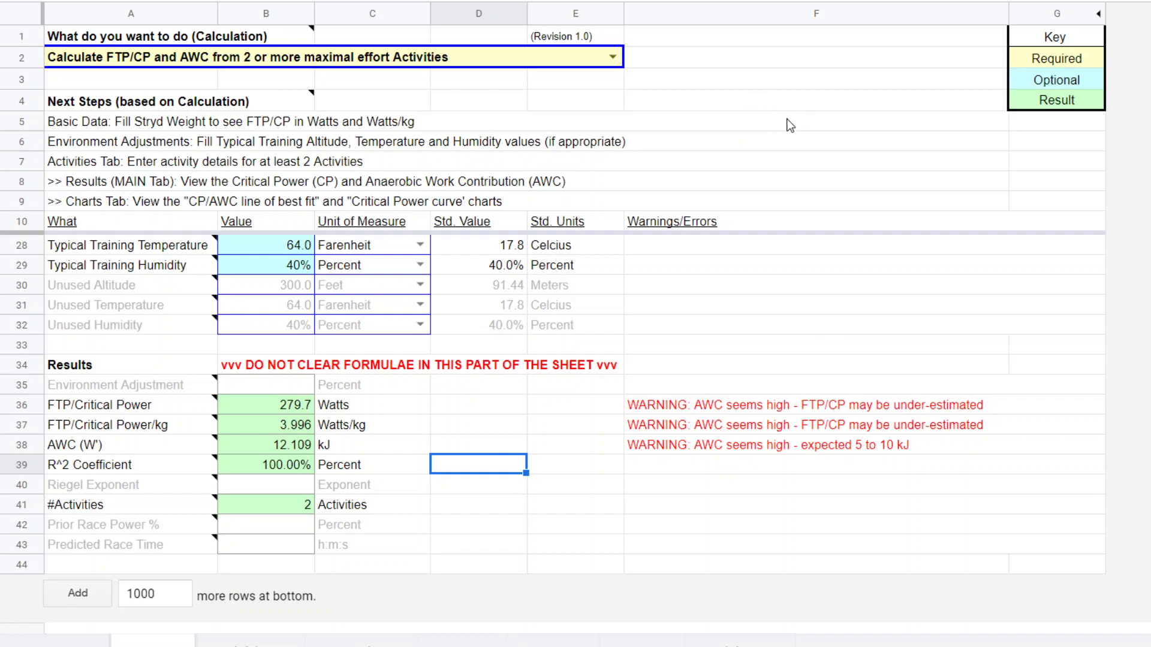
{"action": "left_click", "coordinate": [478, 64]}
{"action": "left_click", "coordinate": [611, 56]}
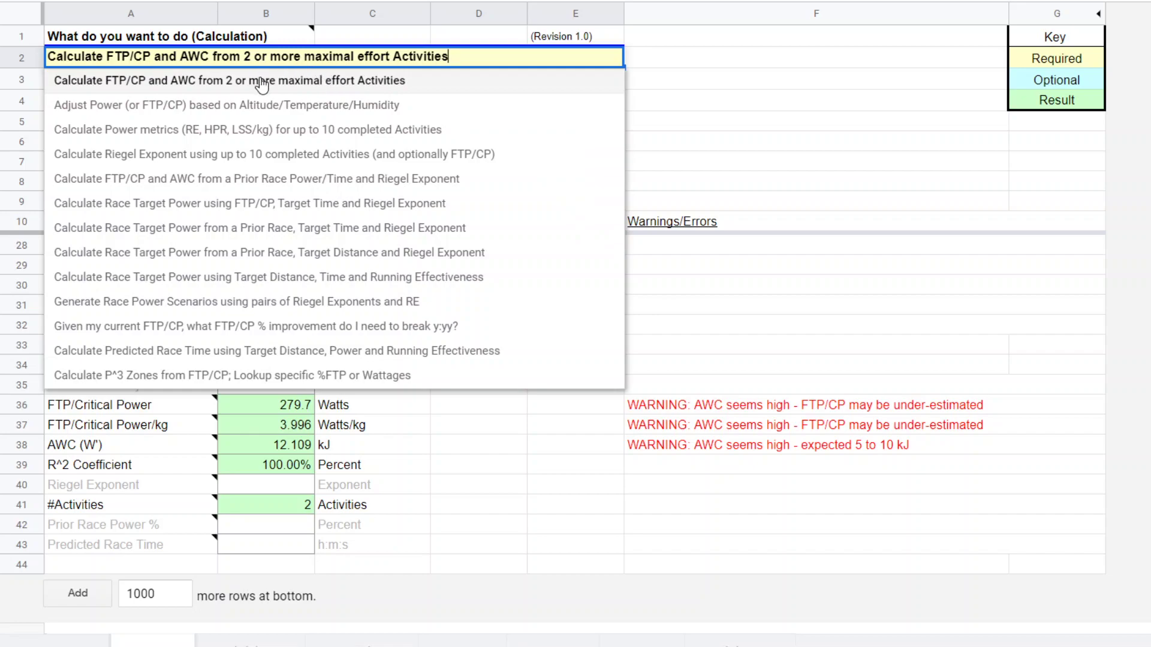
{"action": "left_click", "coordinate": [343, 80]}
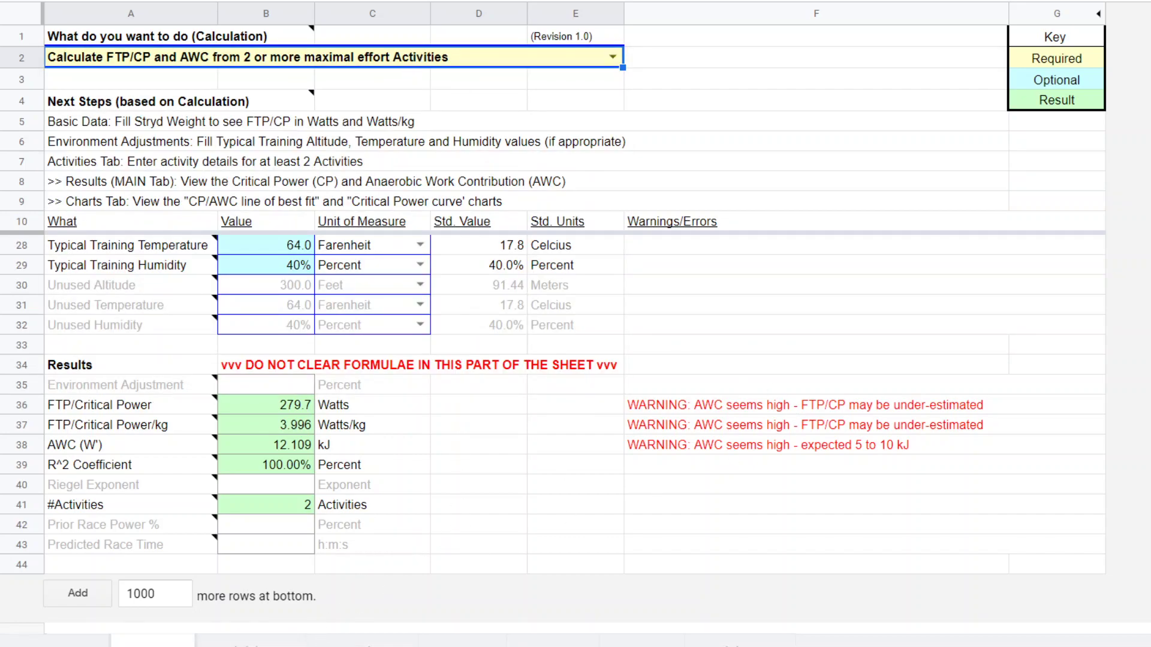
{"action": "left_click", "coordinate": [251, 640]}
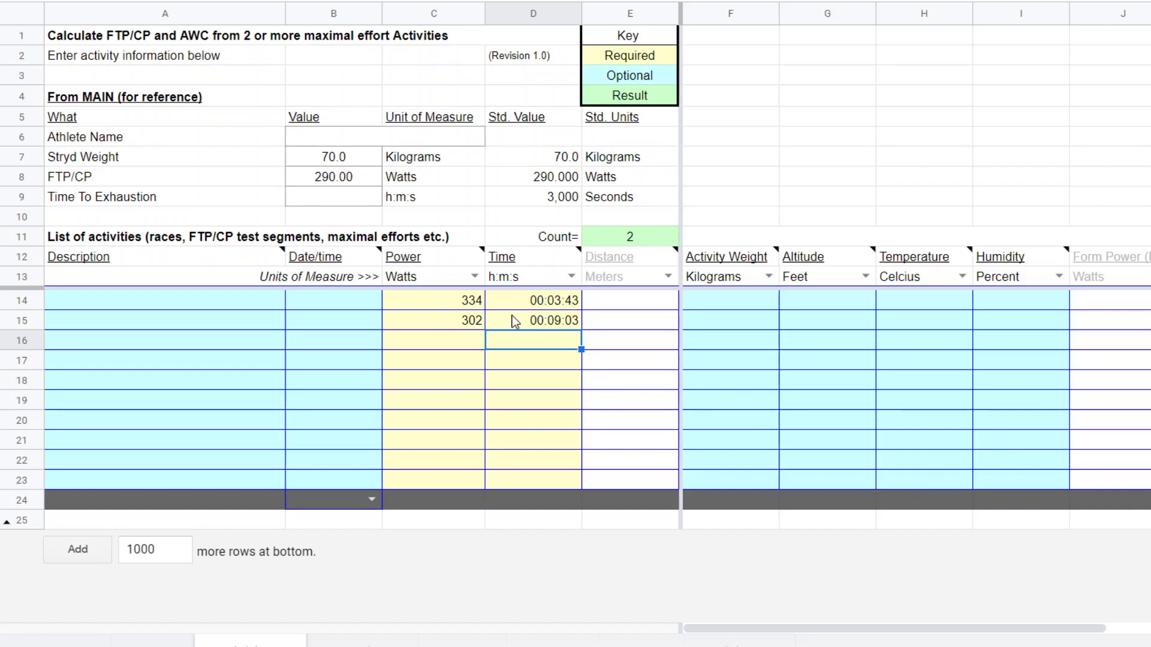
{"action": "left_click", "coordinate": [163, 644]}
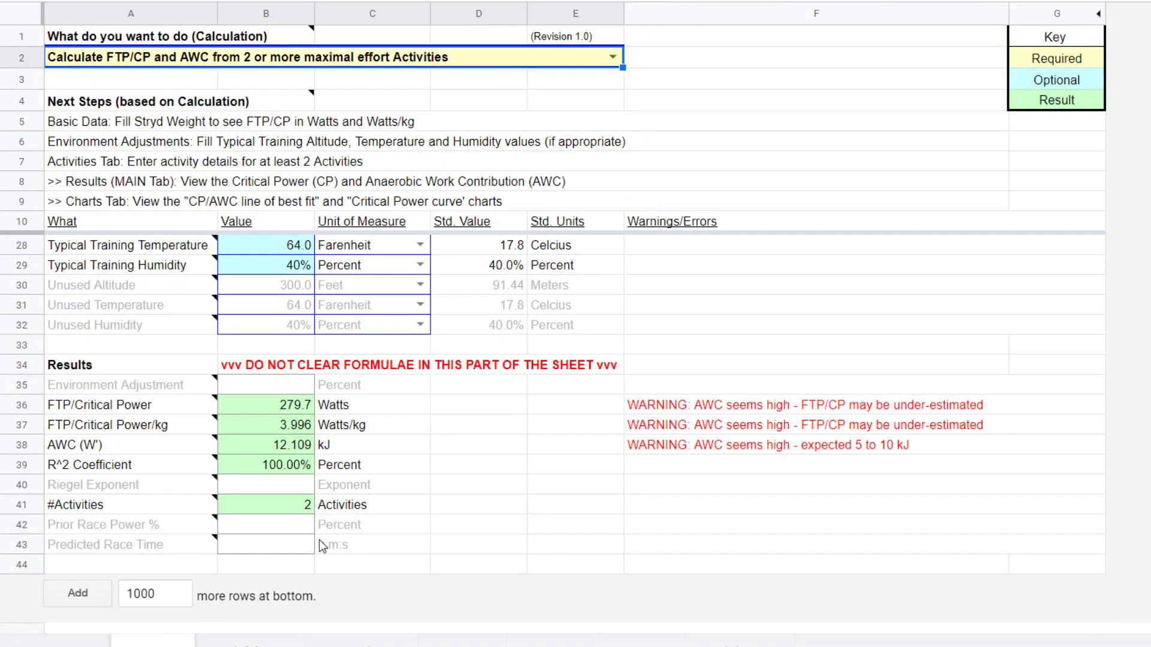